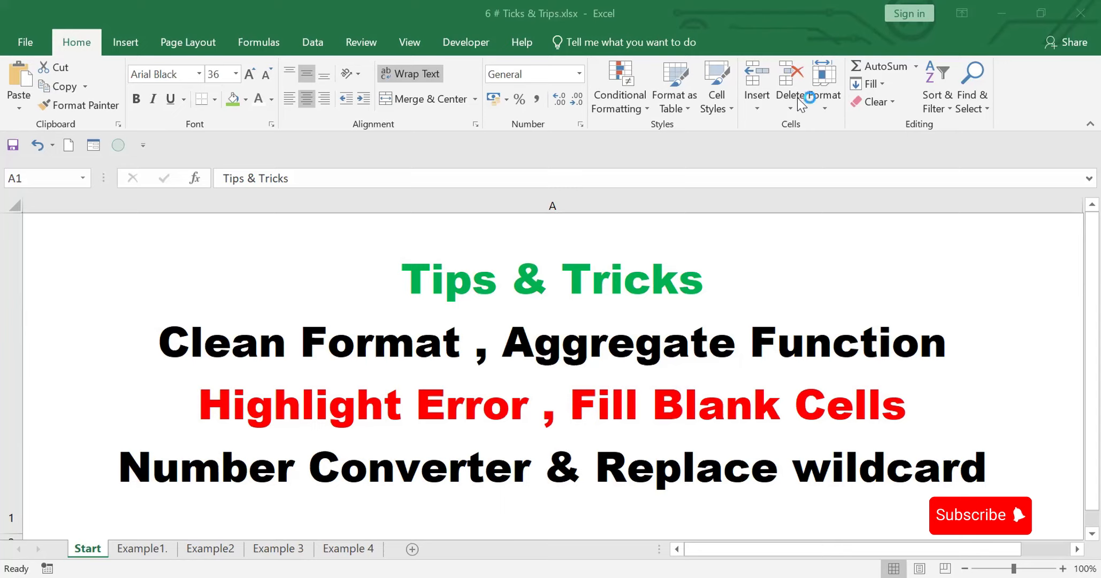
Clear all formatting from the data table on the Example1. sheet, keeping its contents
left_click(149, 554)
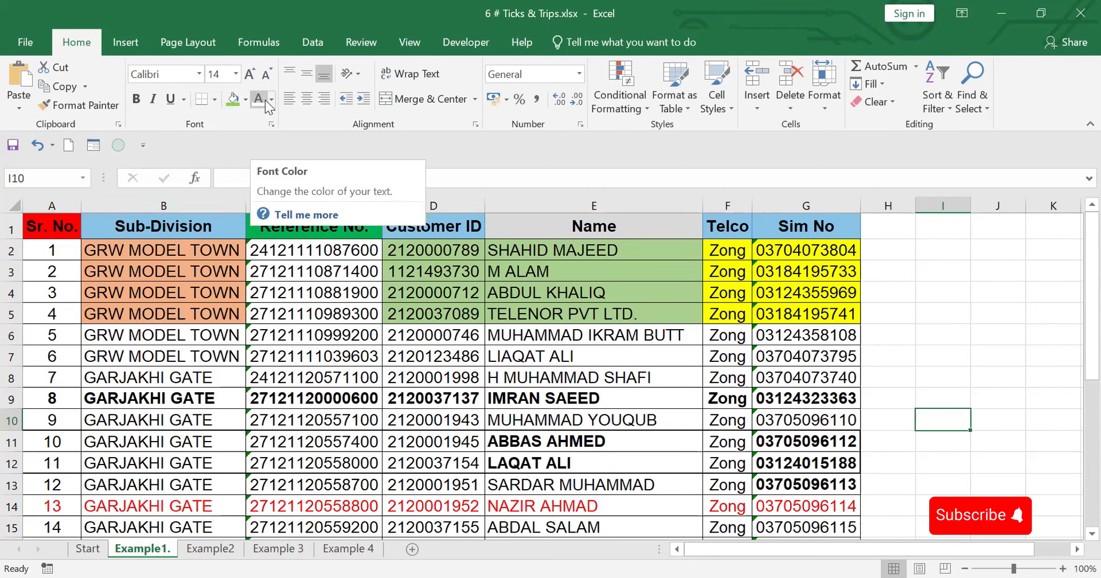
left_click(139, 336)
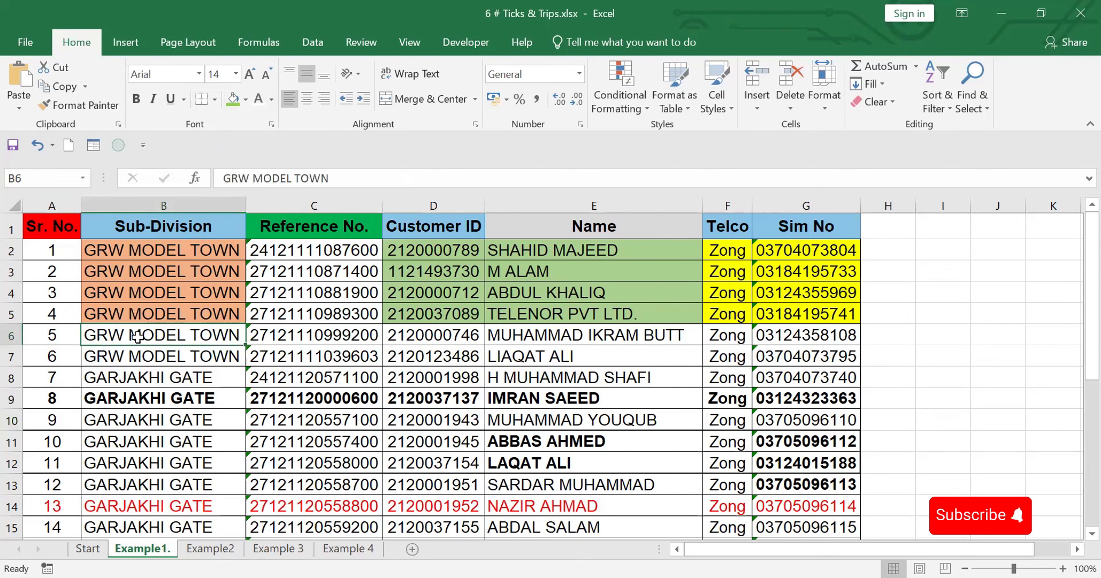
key("ctrl+a")
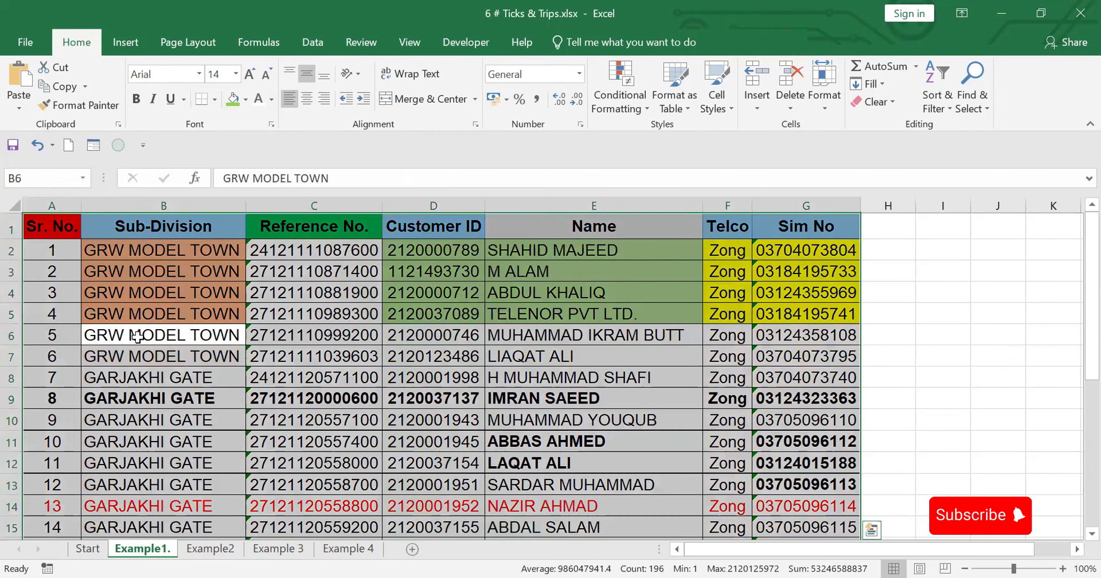
left_click(892, 102)
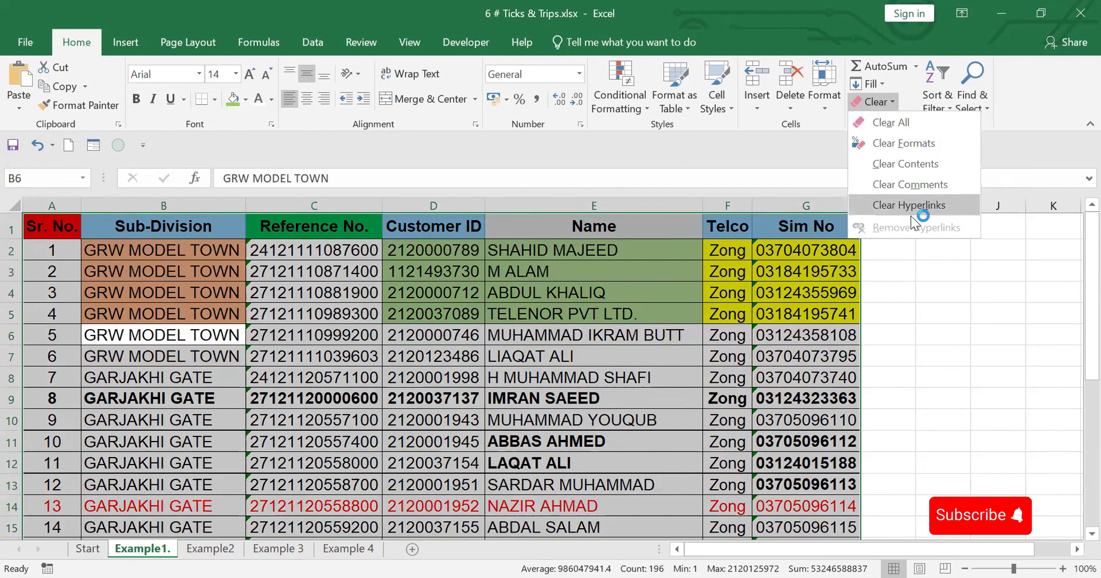
left_click(903, 143)
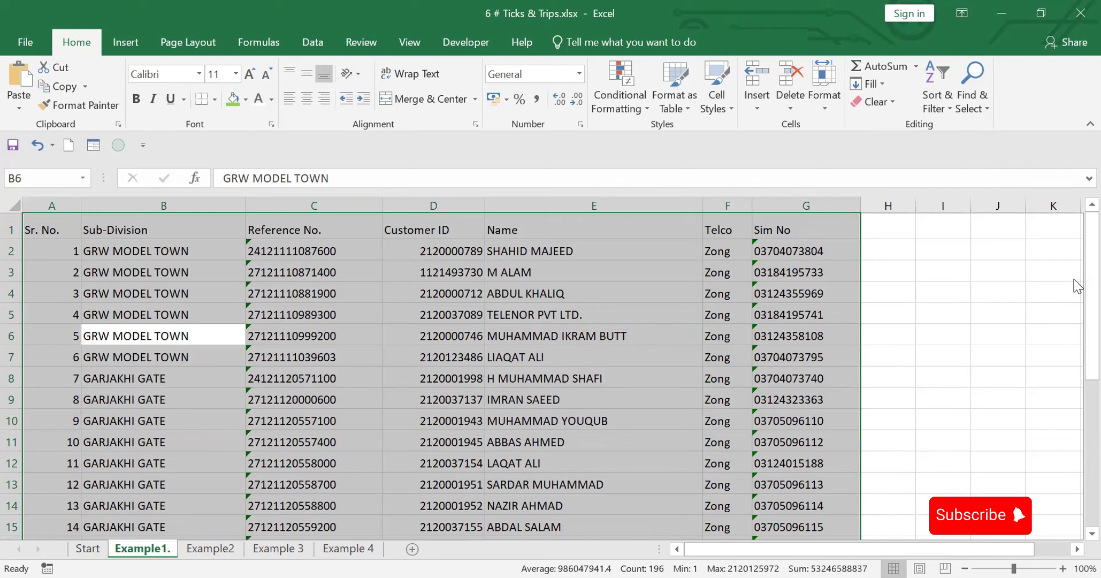
left_click_drag(1076, 286, 1074, 244)
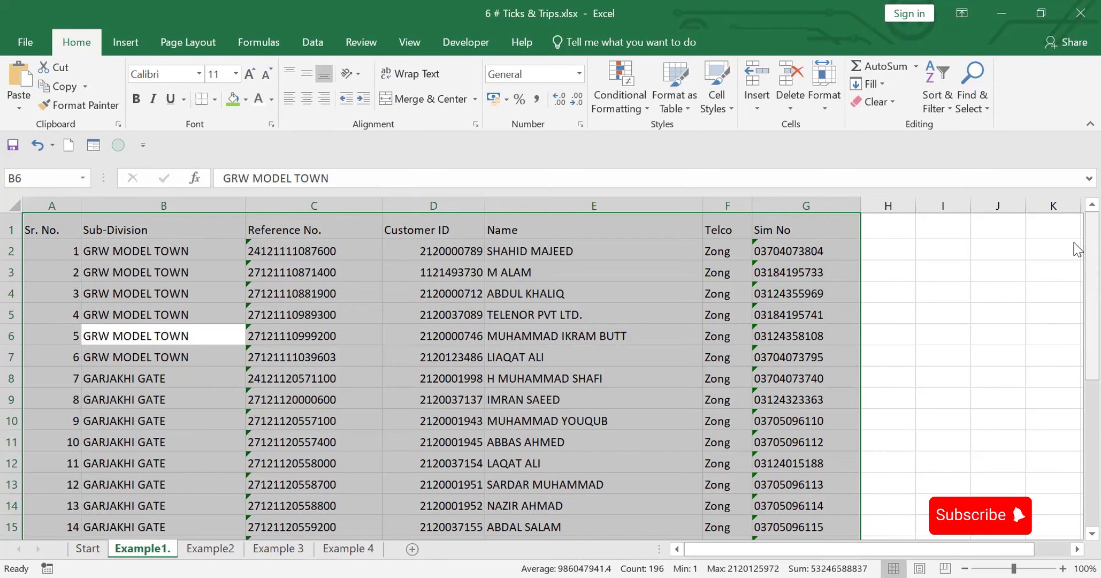
Open the Example2 sheet and inspect the error values in the Price column
left_click(210, 549)
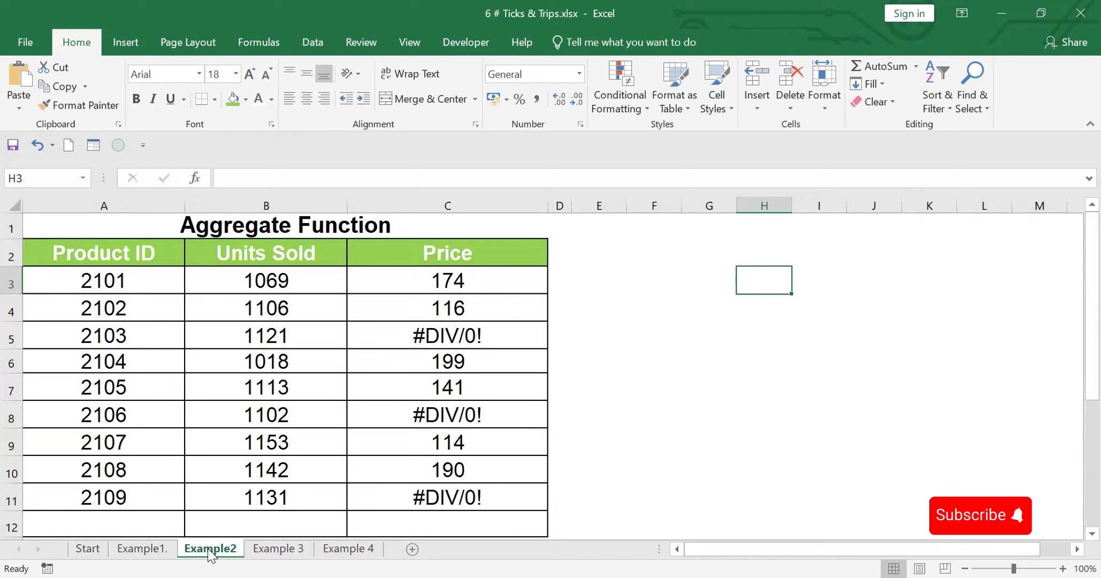
left_click(422, 528)
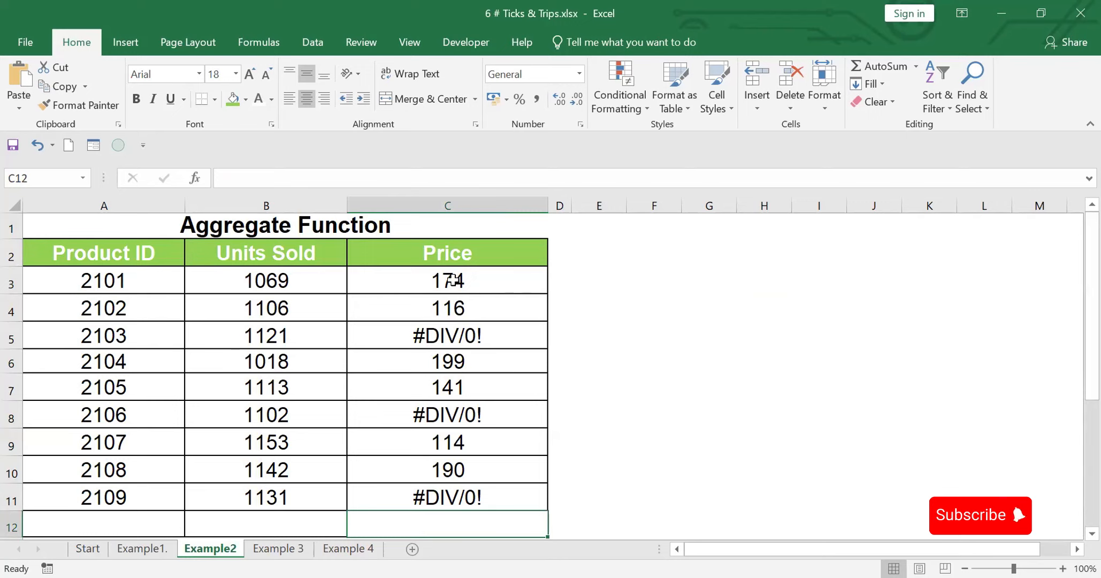
left_click(462, 336)
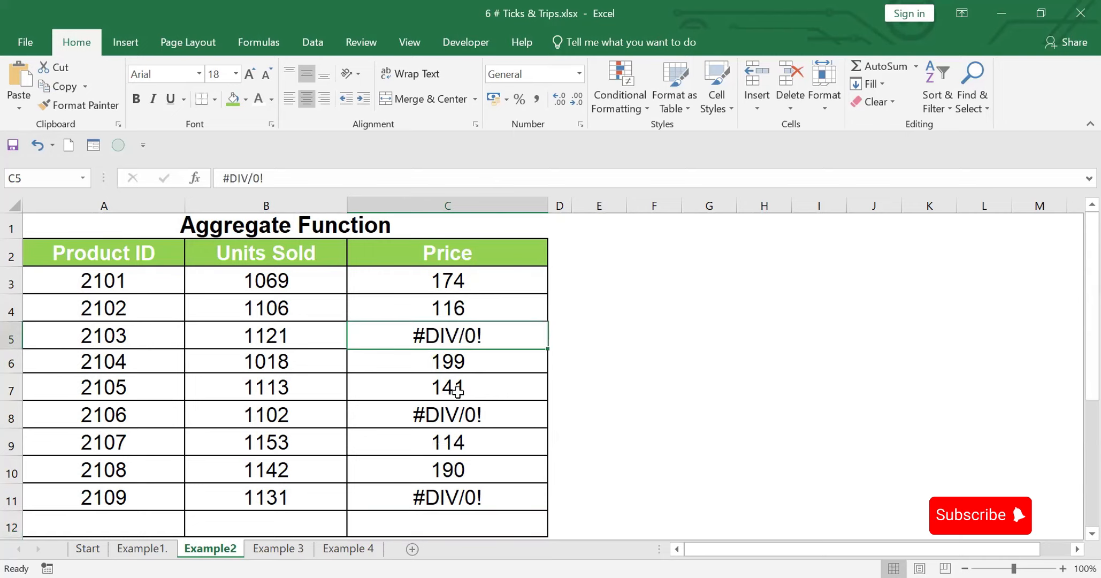
left_click(451, 503)
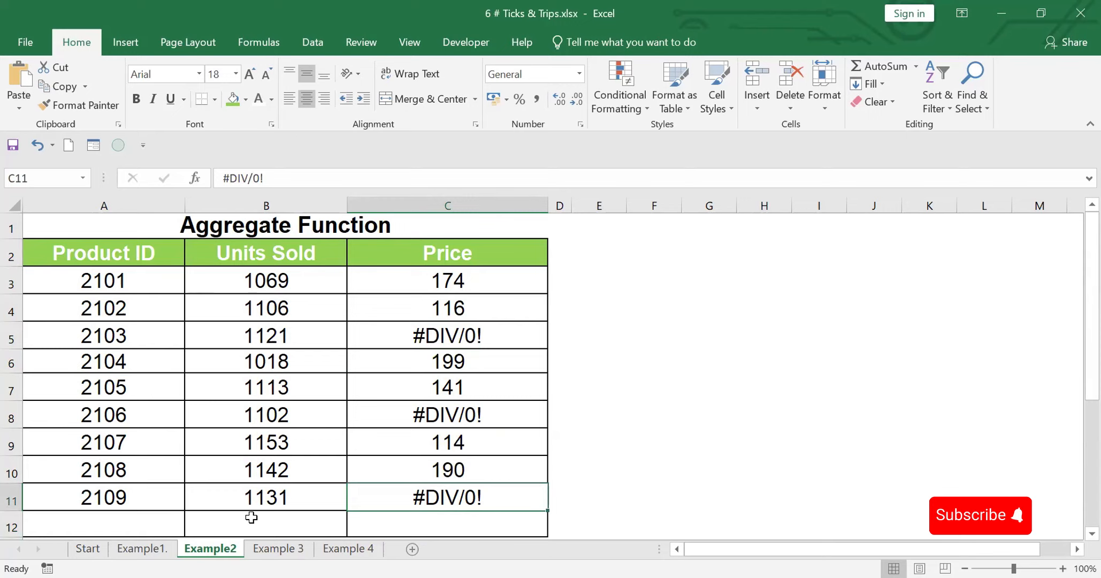
key("Return")
left_click(774, 357)
Try to total the prices in C12 with =SUM(C3:C11), and clear that formula from the cell
left_click(441, 502)
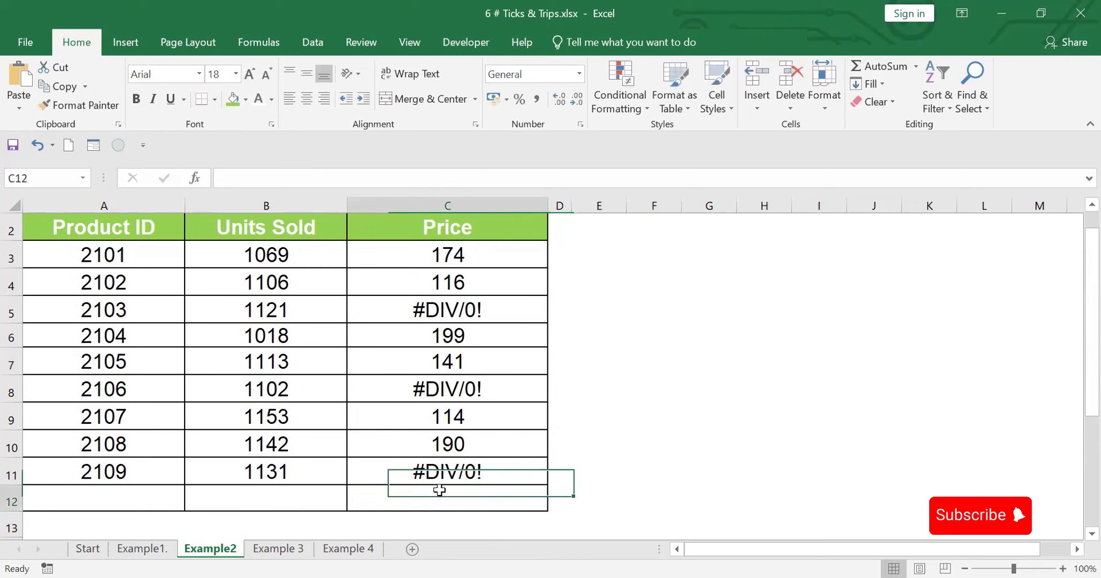
type("=")
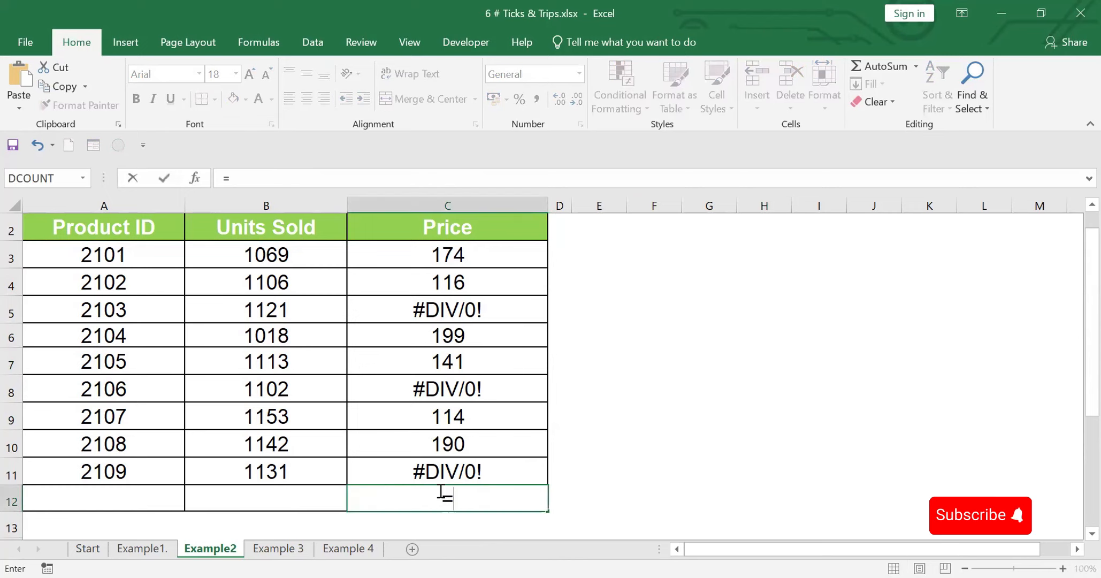
type("sum(")
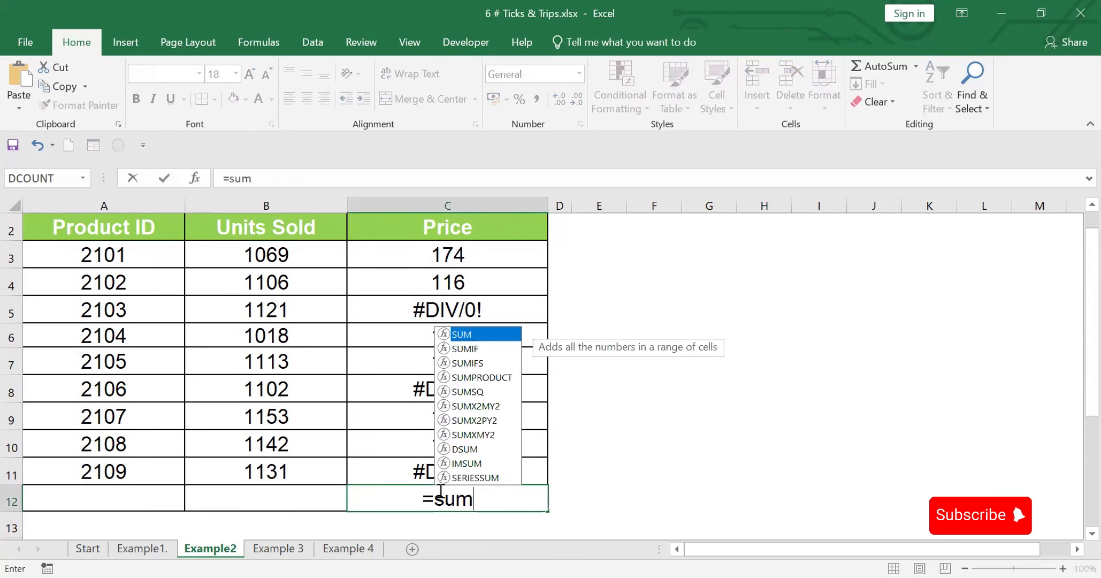
left_click(474, 255)
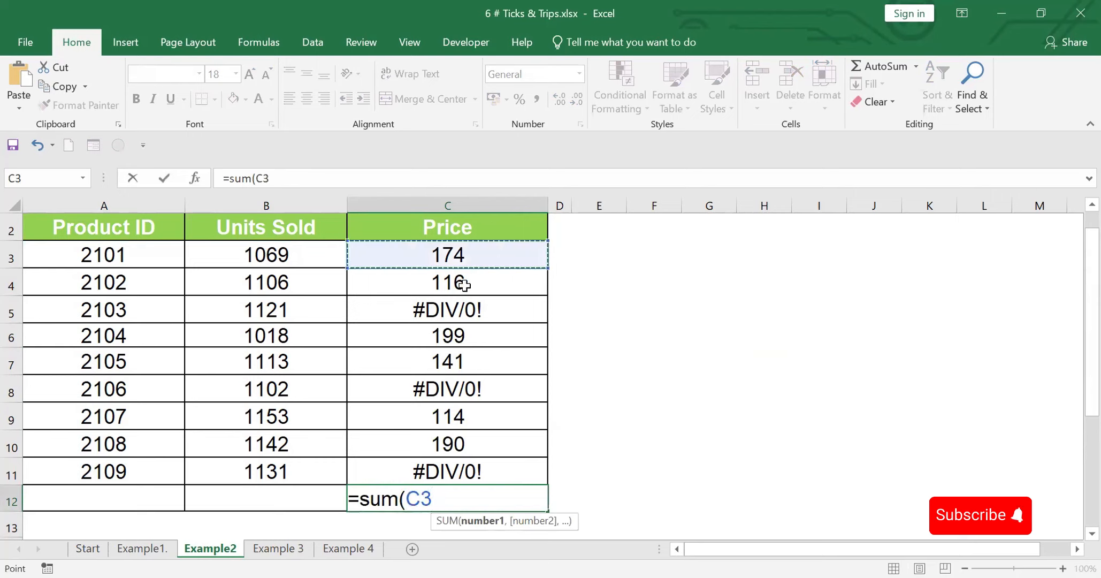
left_click(480, 478, "shift")
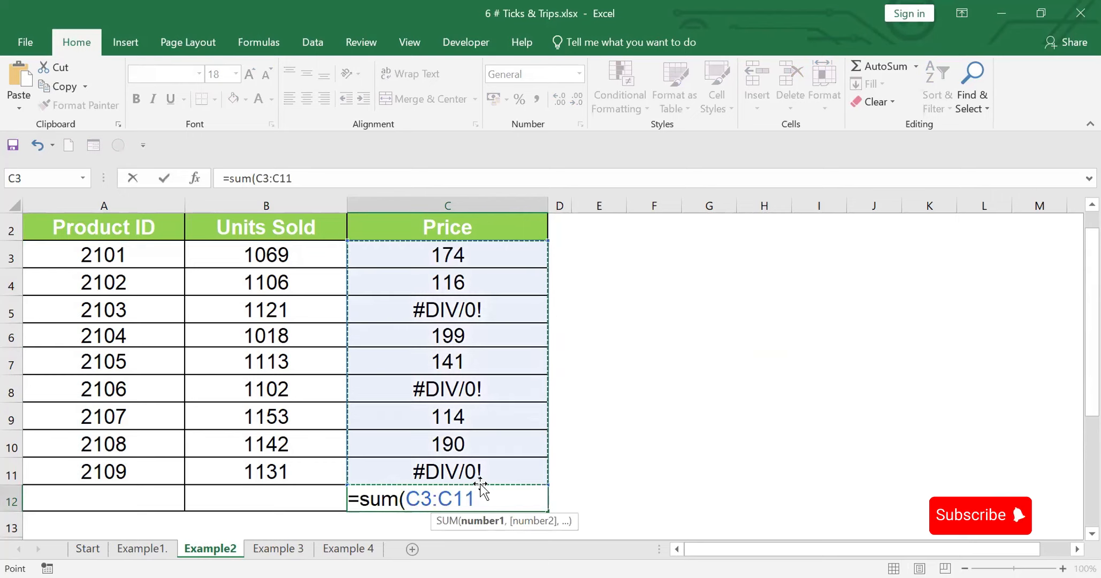
type(")")
key("Return")
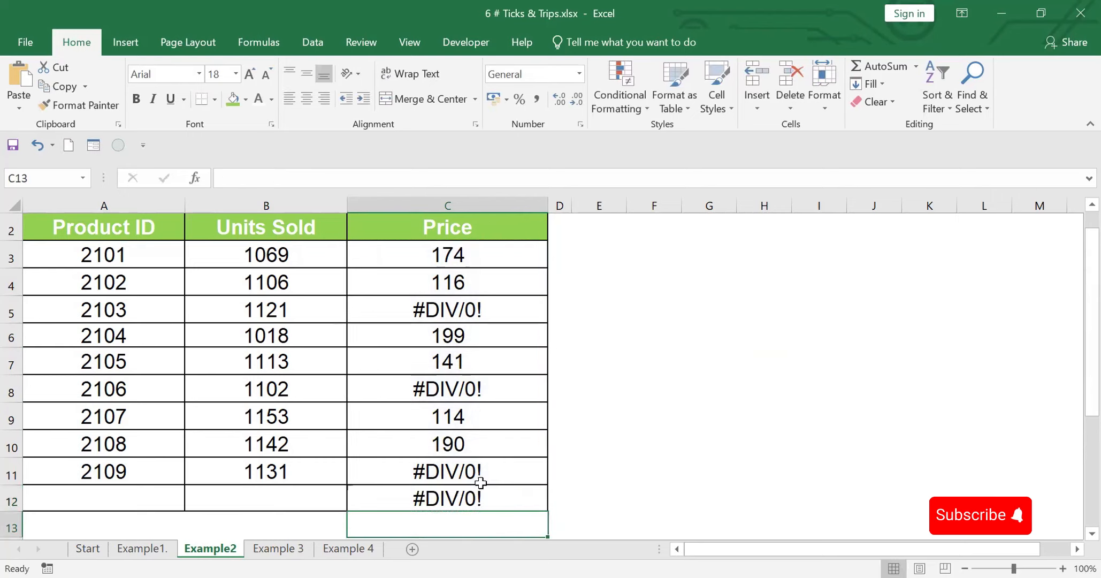
left_click(442, 498)
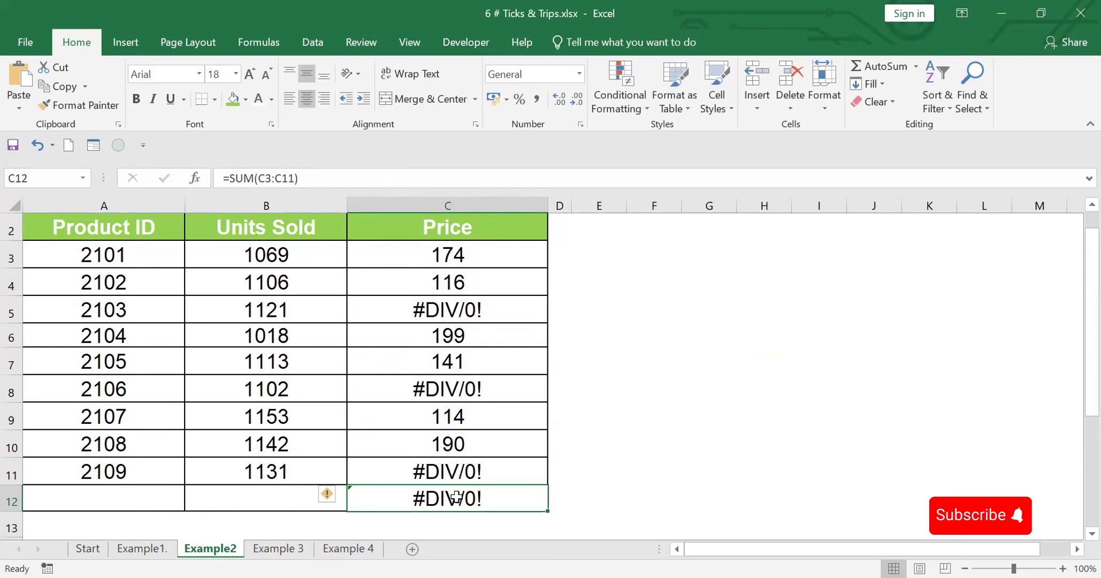
key("Delete")
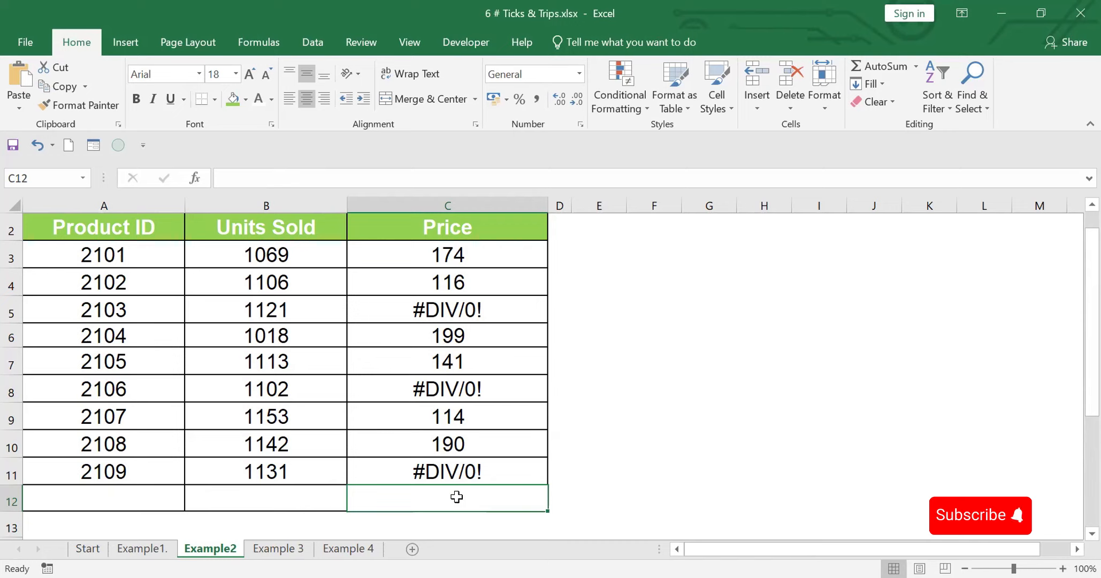
Total the prices in C12 while ignoring error values, using =AGGREGATE(9,6,C3:C11)
type("=")
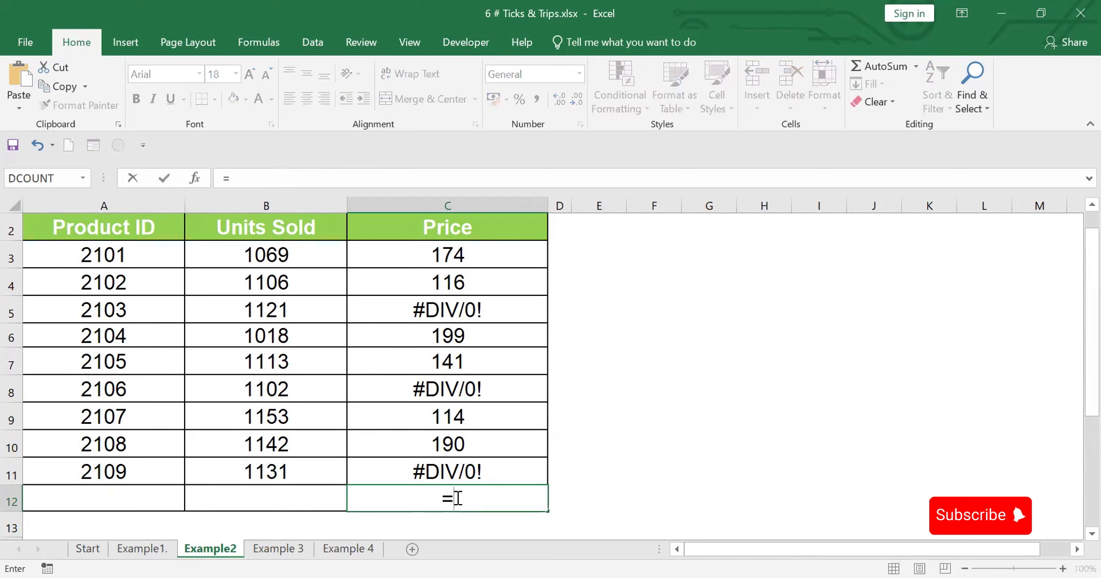
type("agg")
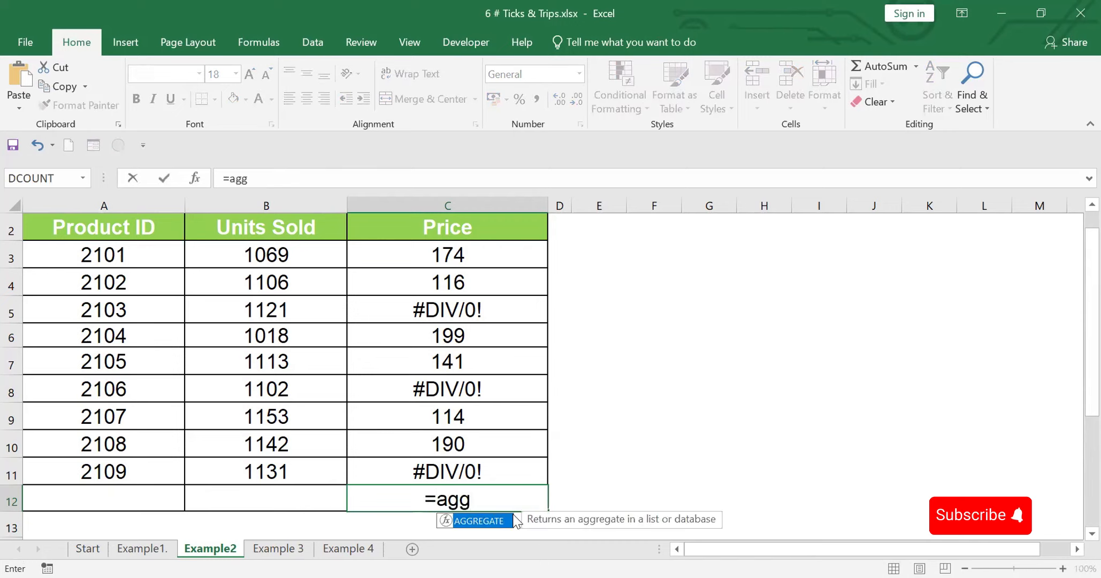
double_click(511, 520)
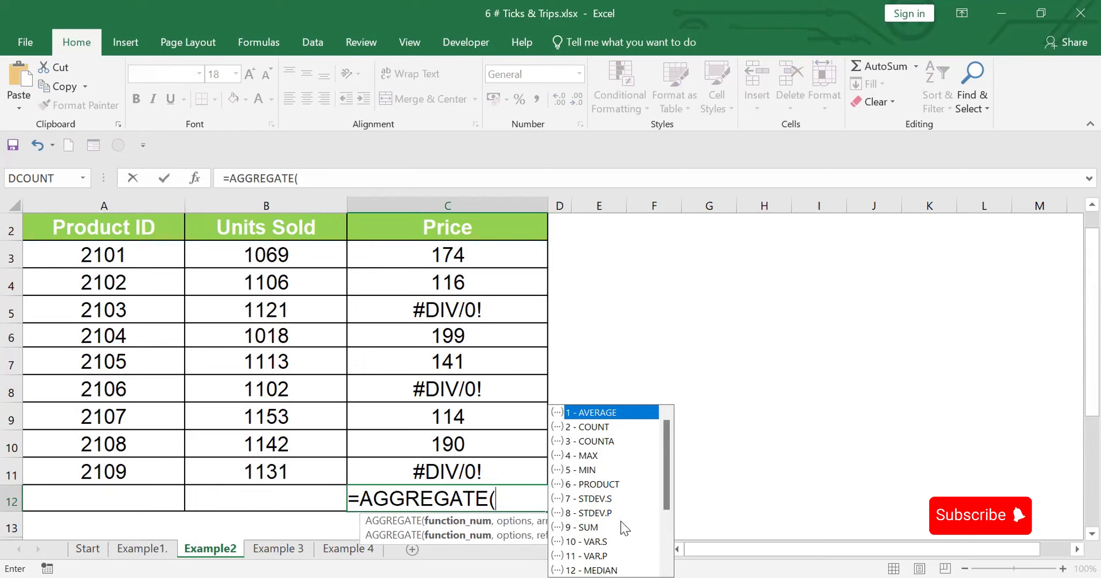
left_click(571, 529)
type("9,")
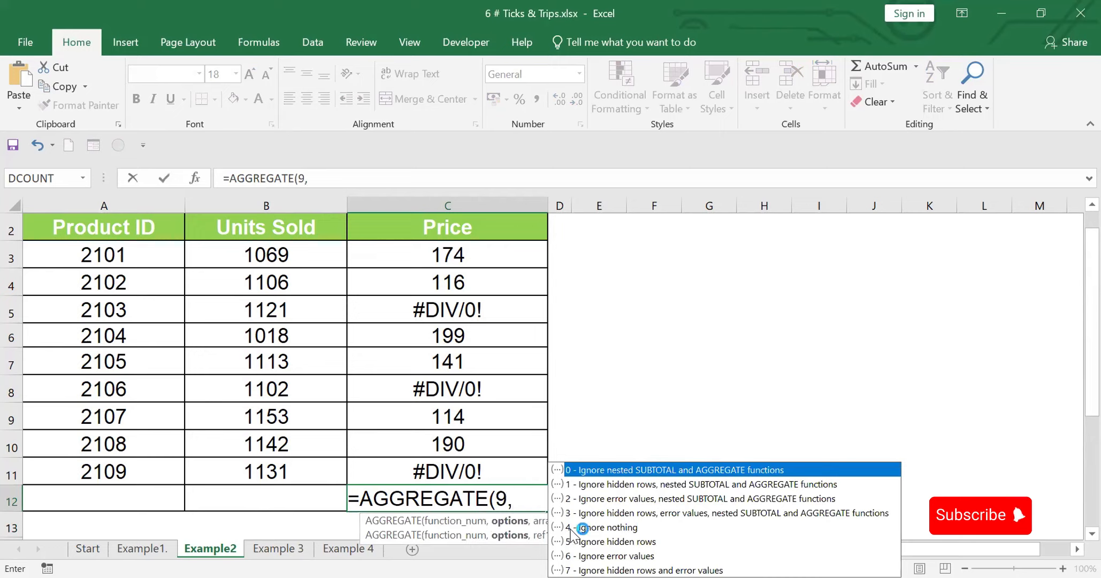
left_click(630, 476)
left_click(566, 555)
type("6,")
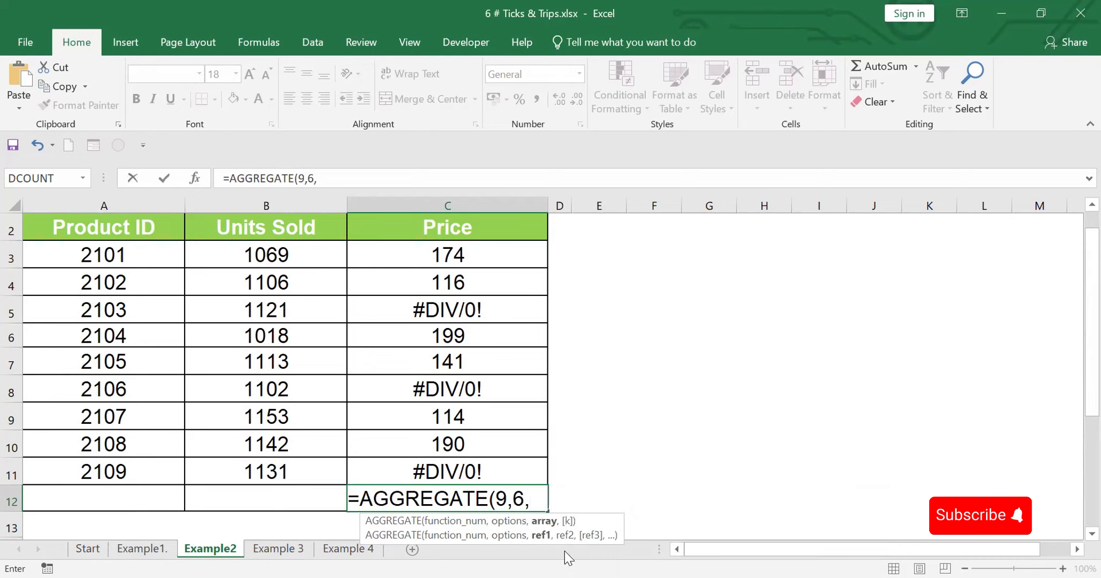
left_click_drag(459, 254, 468, 463)
type(")")
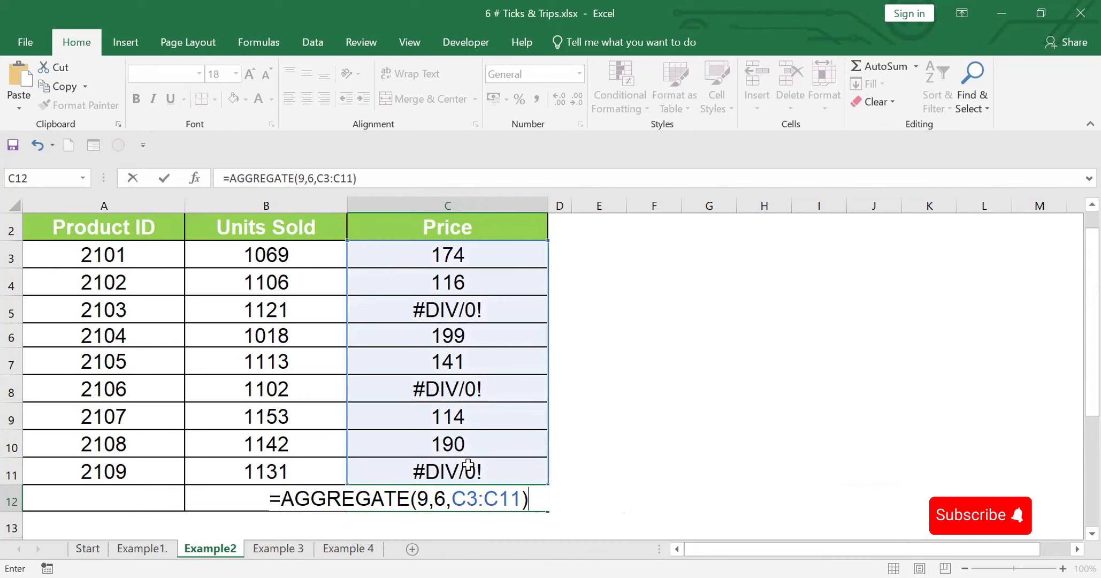
key("Return")
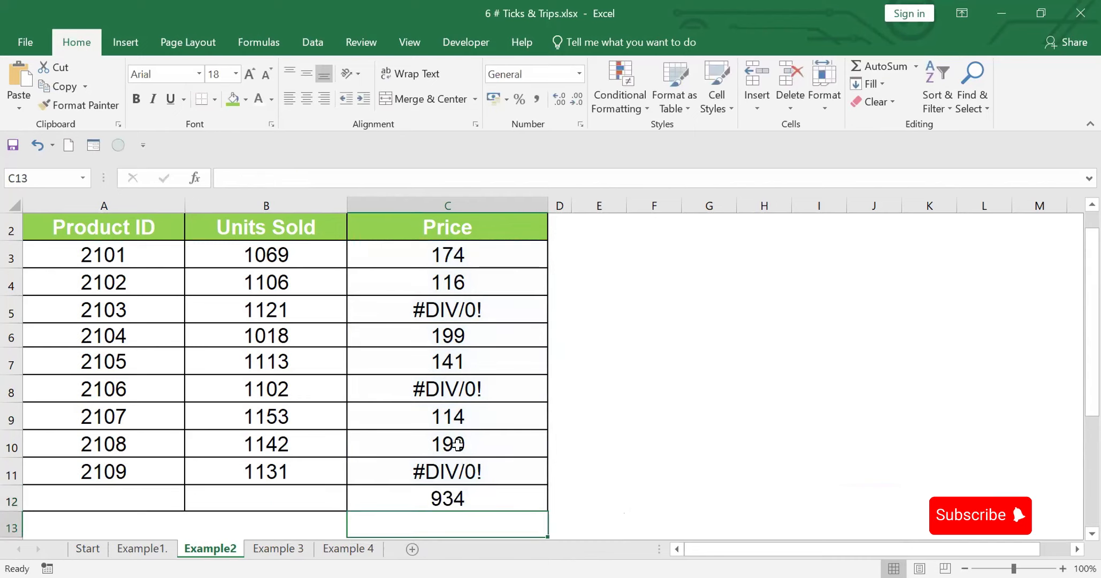
Insert a comment on cell C12 reading "Total of 6 No value"
left_click(467, 497)
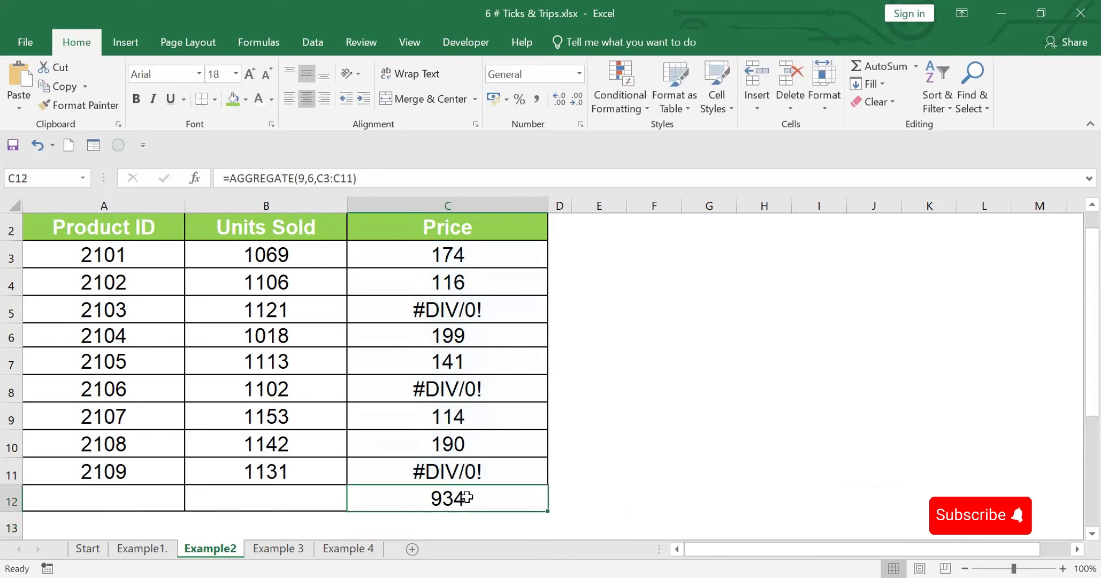
right_click(518, 505)
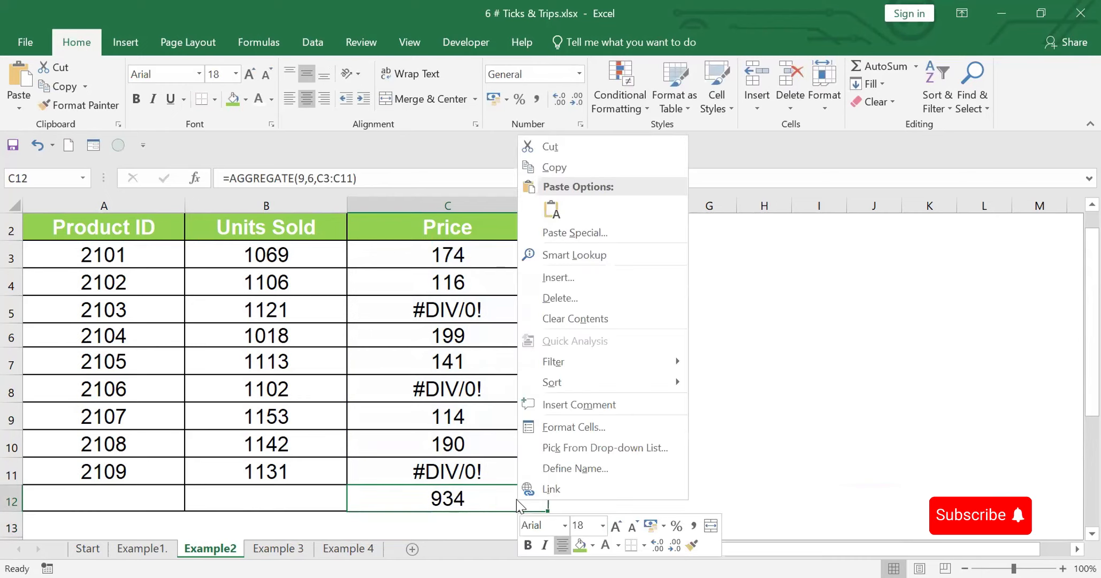
left_click(594, 405)
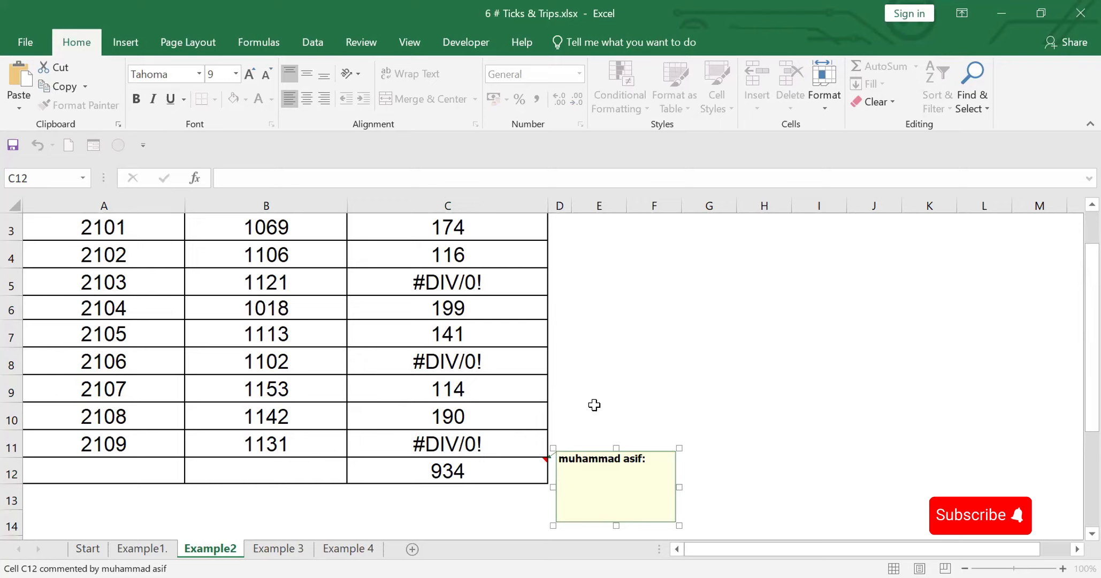
type("Total of 6 No value")
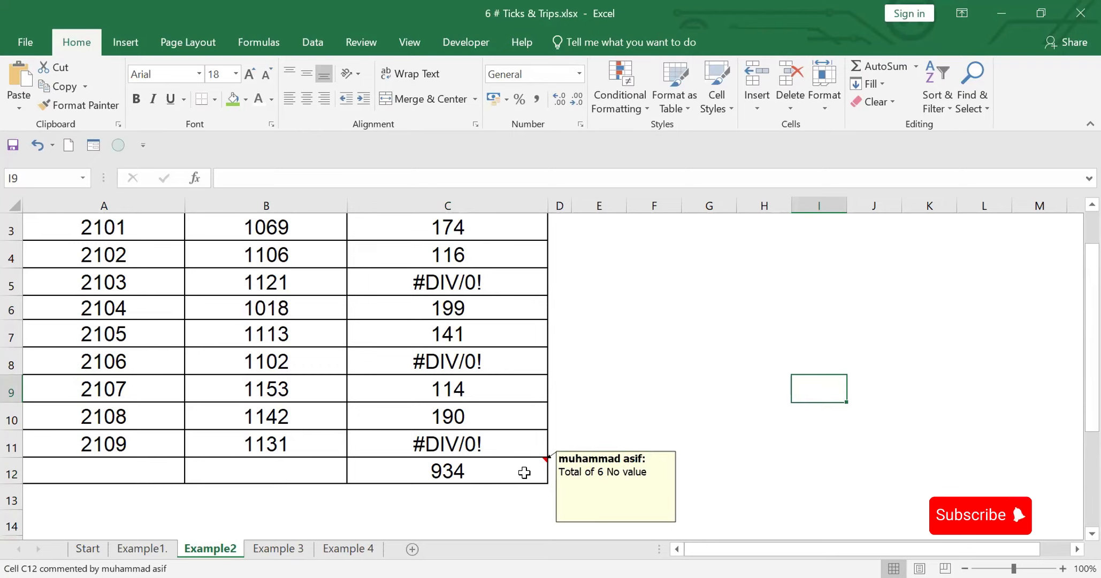
Replace the total in C12 with the average of the prices ignoring error values, using =AGGREGATE(1,6,C3:C11)
left_click(430, 463)
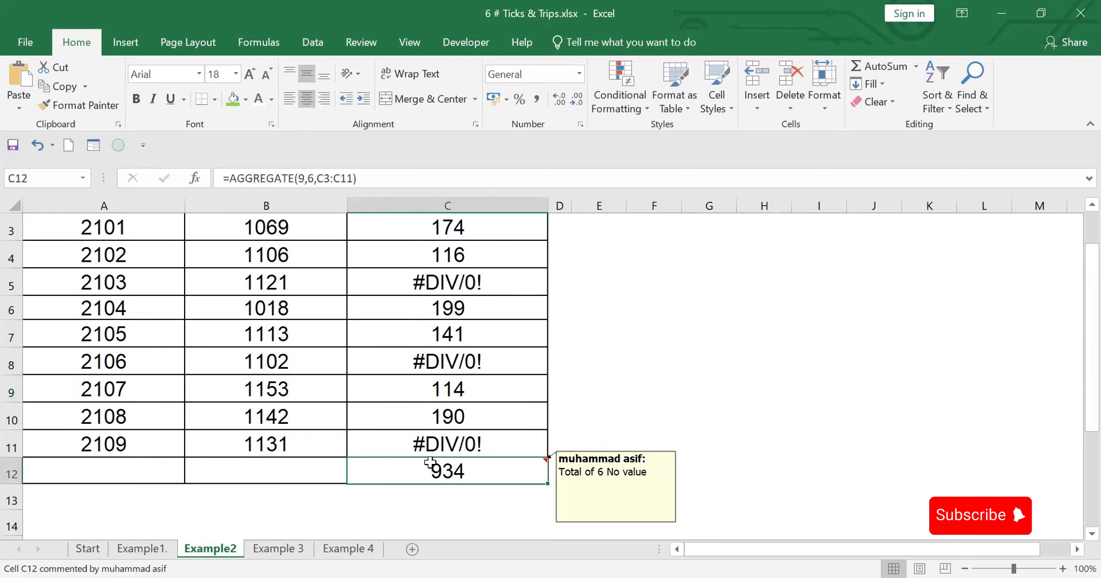
key("Delete")
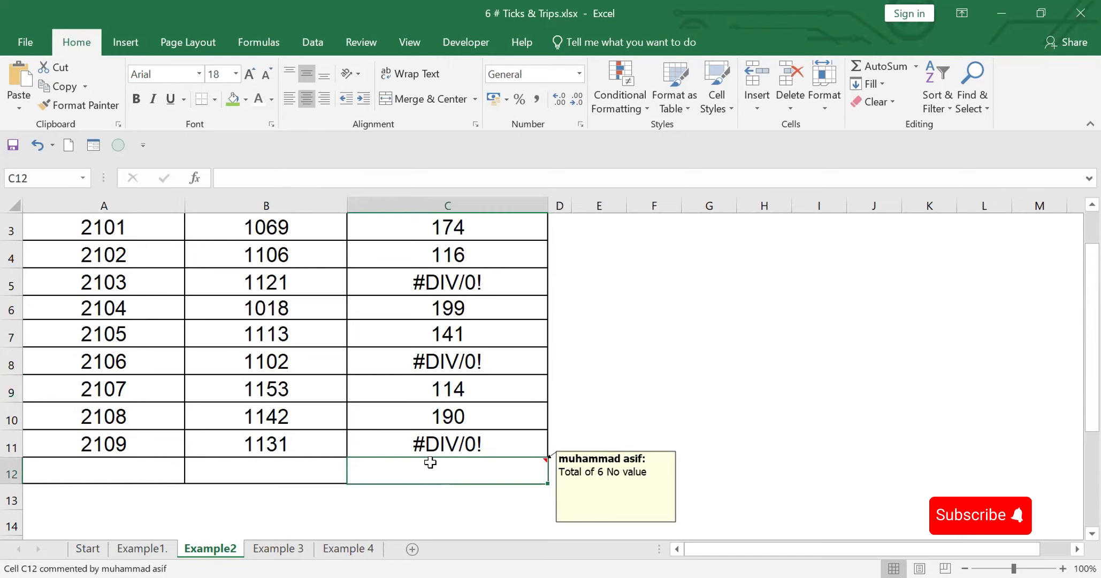
type("=")
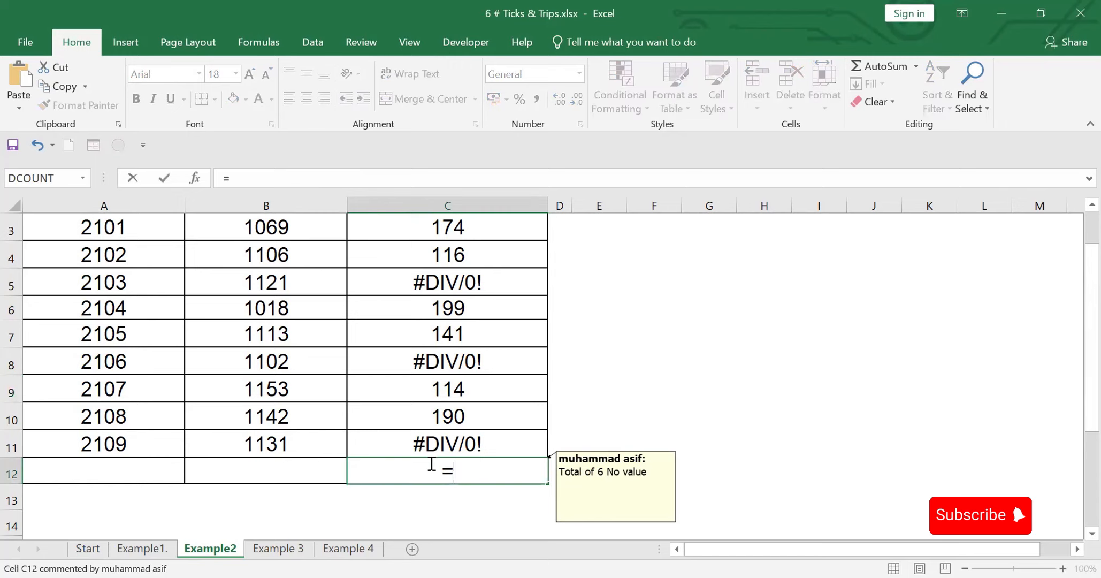
type("ag")
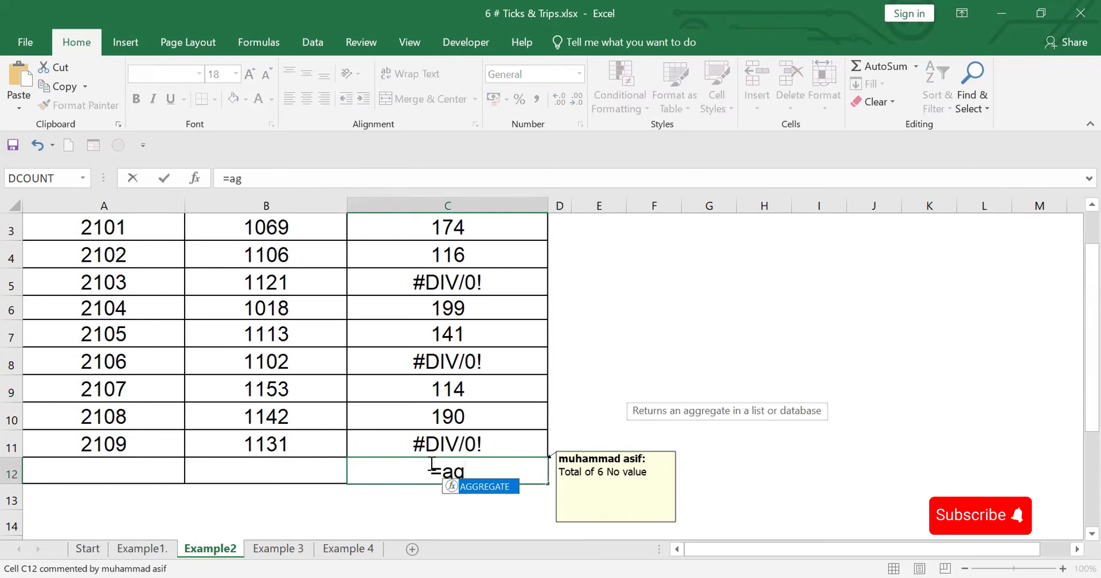
key("Tab")
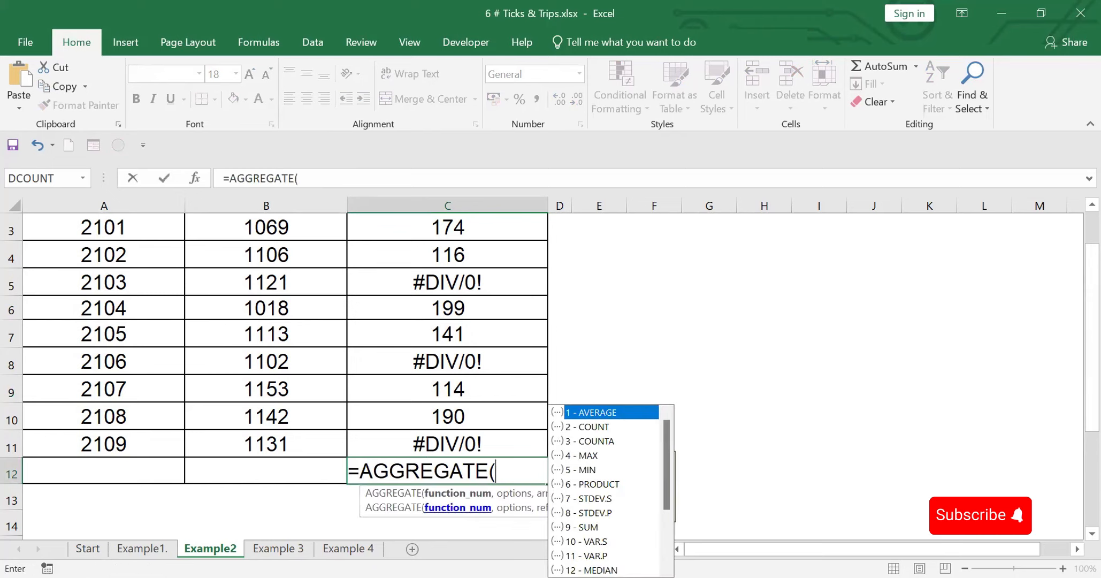
type("1")
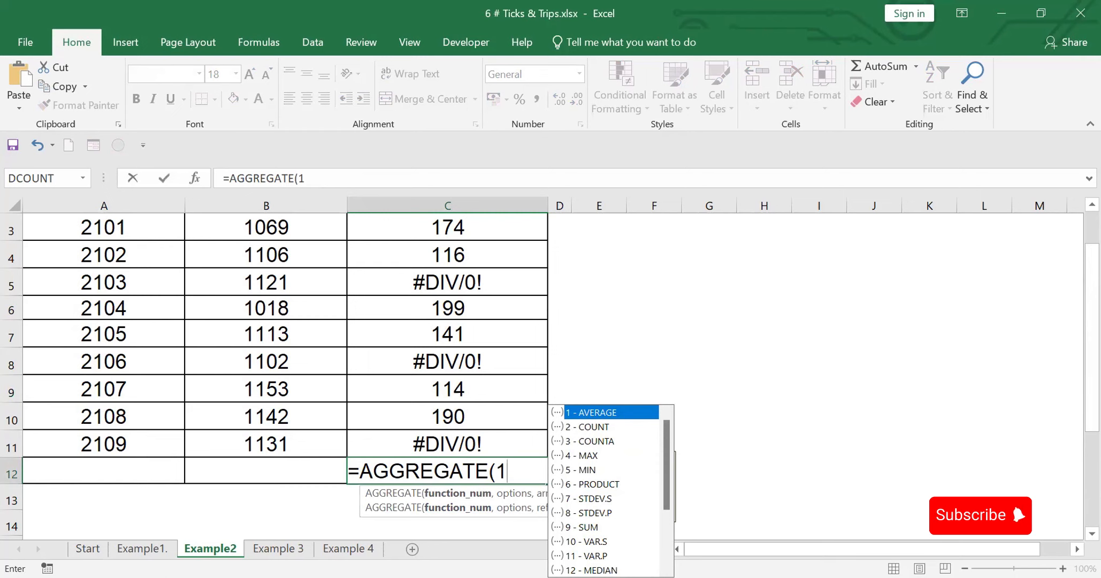
type(",")
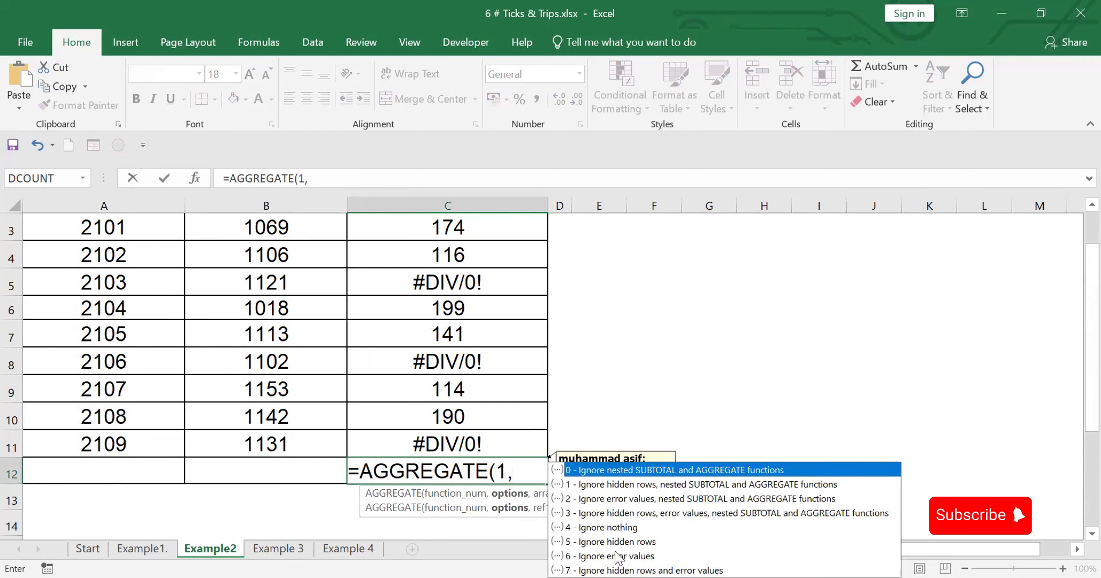
type("6,")
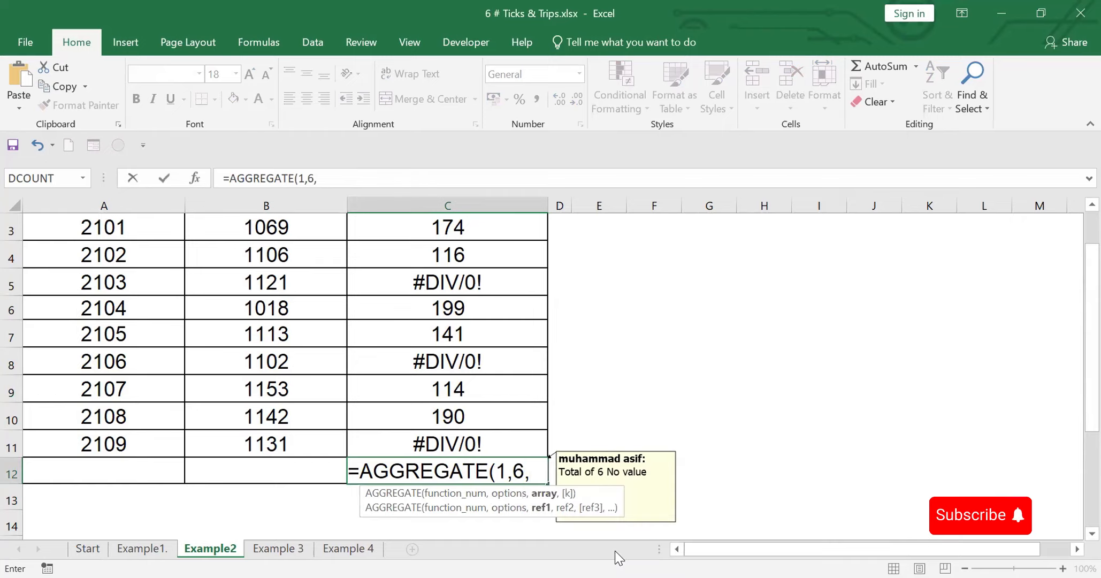
left_click(453, 226)
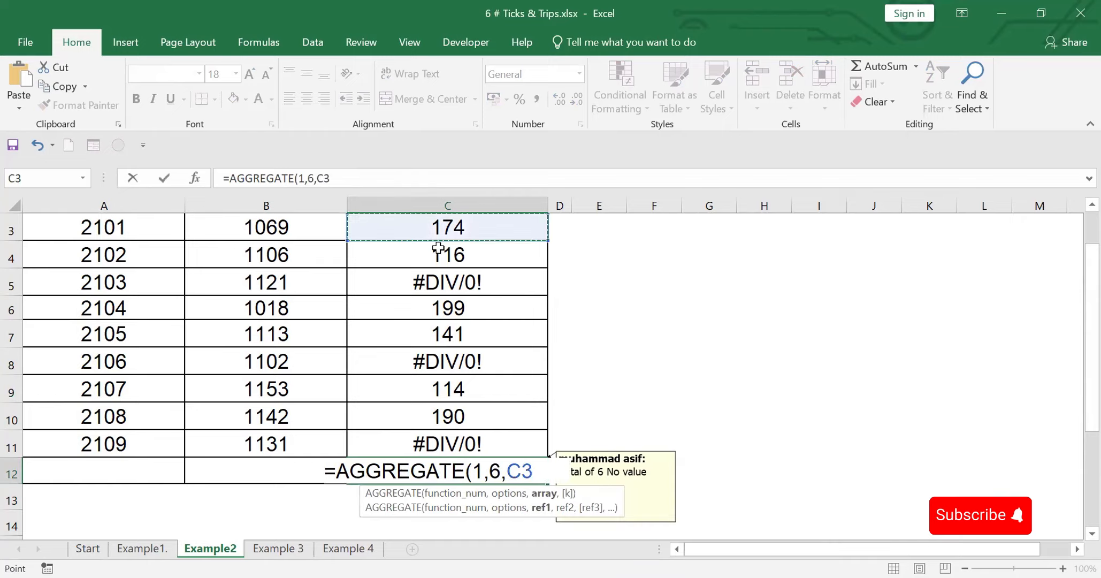
left_click(429, 441, "shift")
type(")")
key("Return")
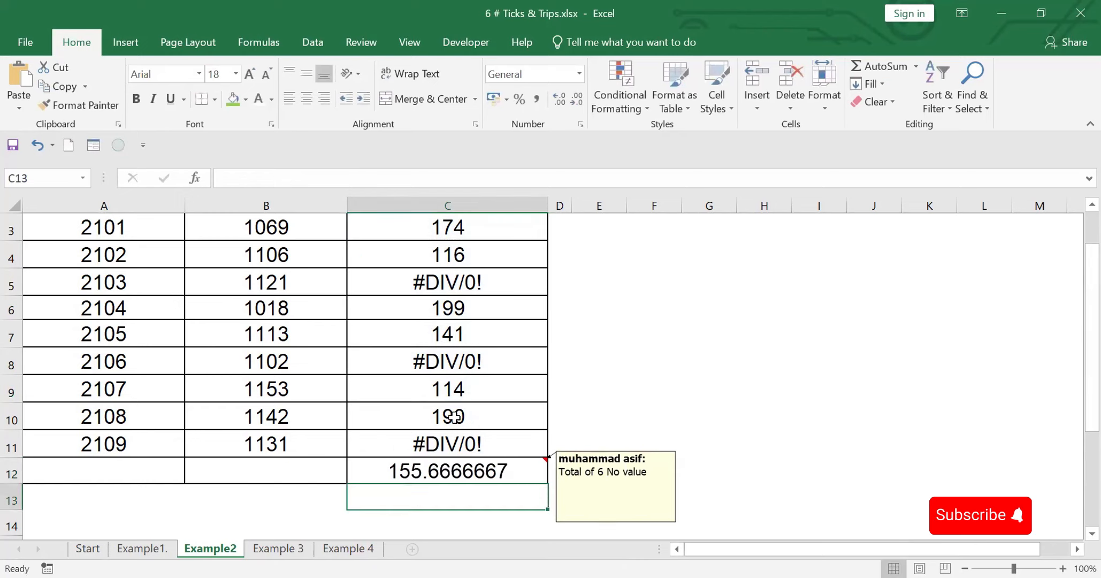
left_click(464, 474)
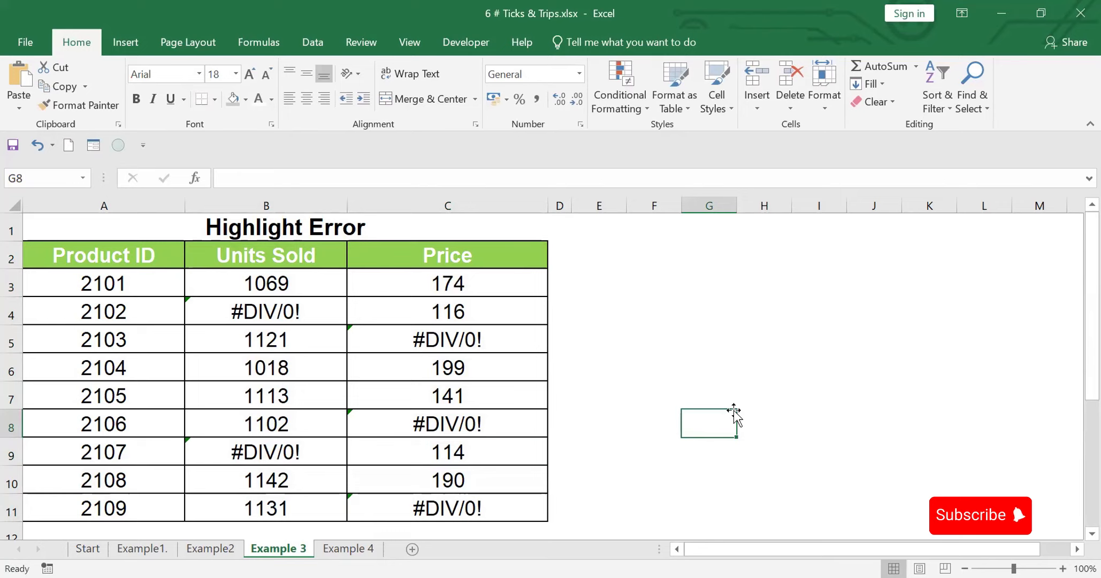
Select only the formula cells with errors in the Example 3 table using Go To Special, and fill them with red
left_click(135, 255)
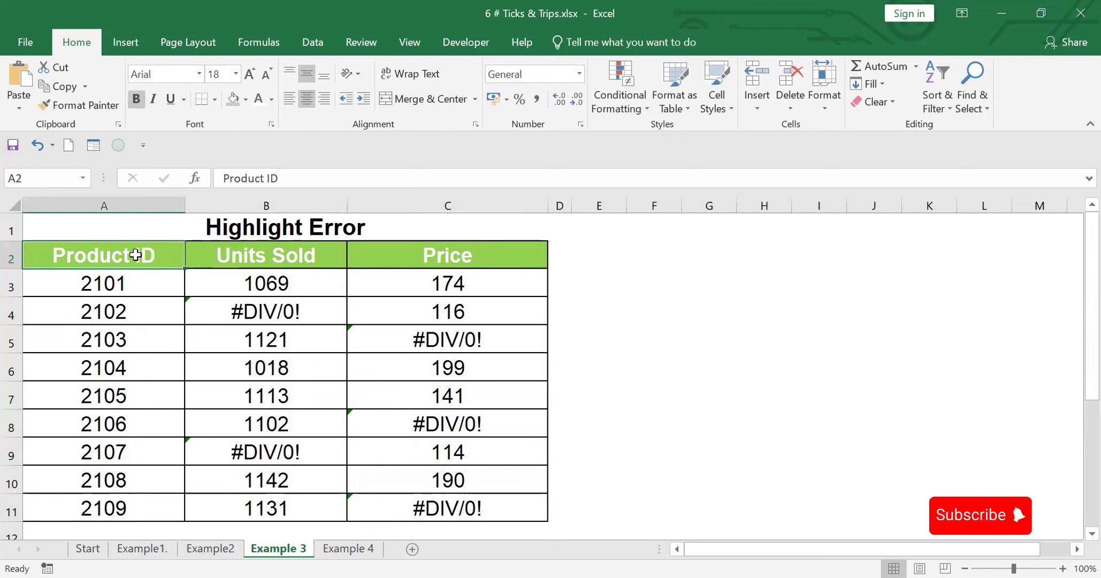
key("ctrl+a")
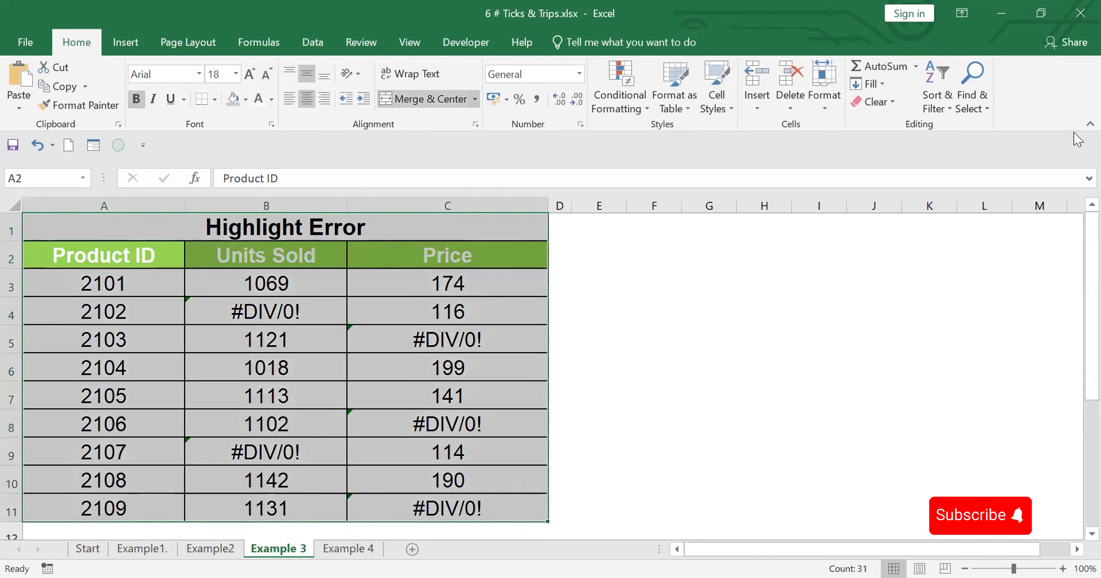
left_click(987, 103)
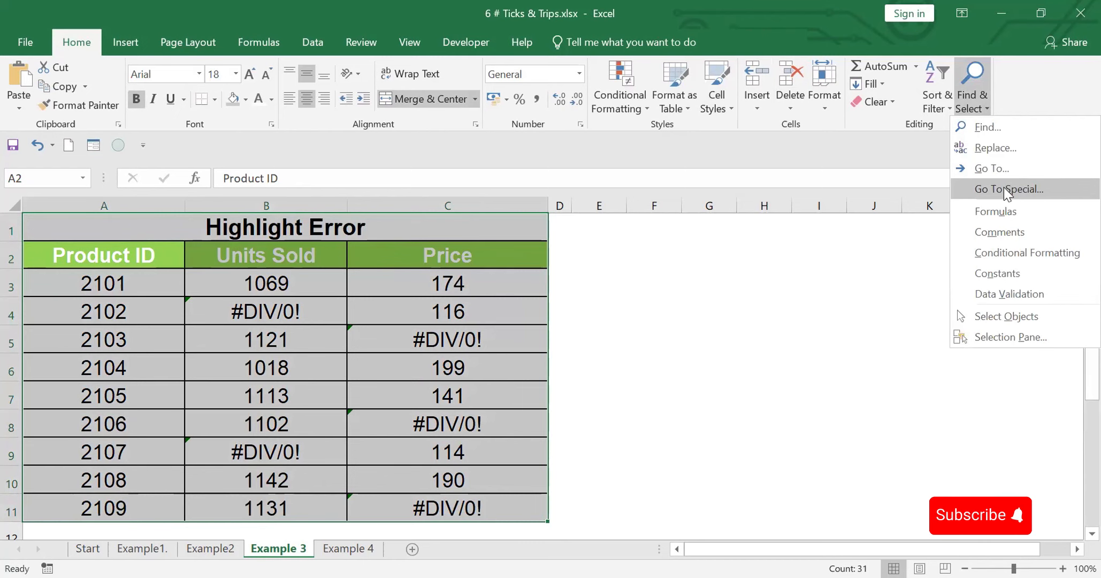
left_click(1008, 190)
left_click(735, 273)
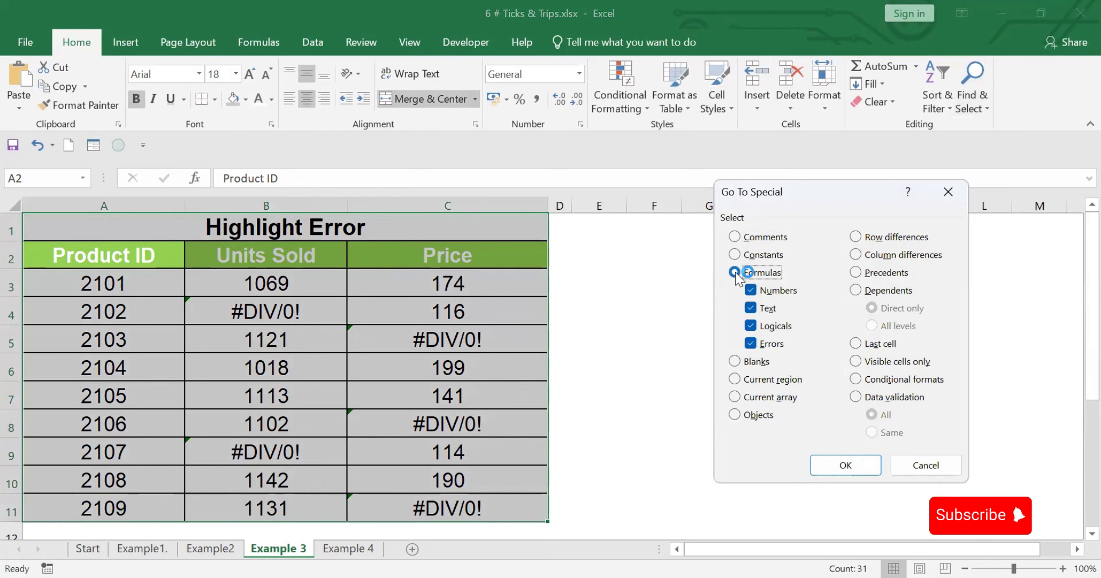
left_click(750, 290)
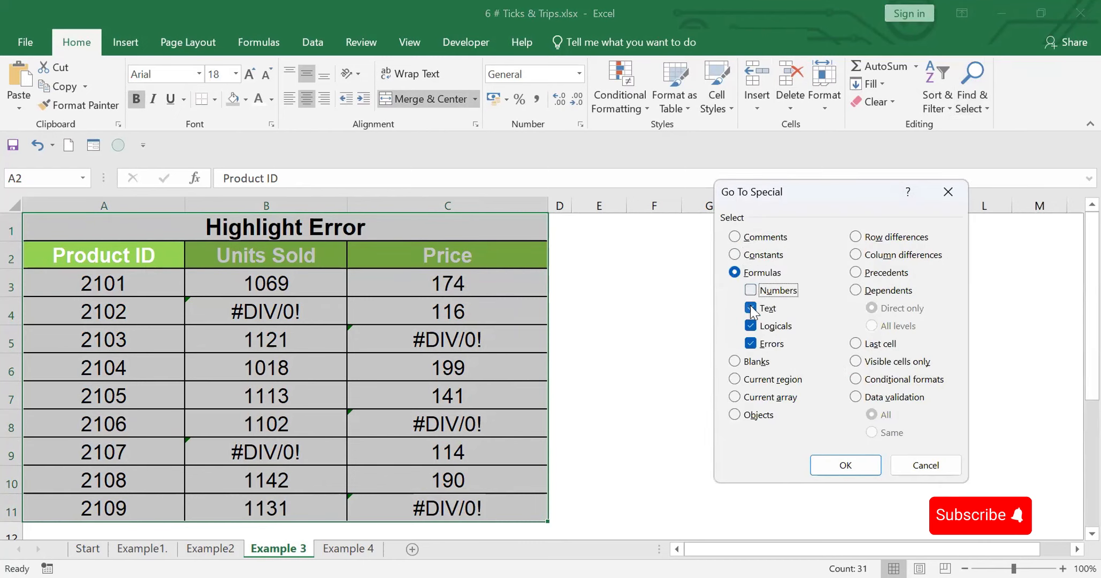
left_click(751, 308)
left_click(751, 326)
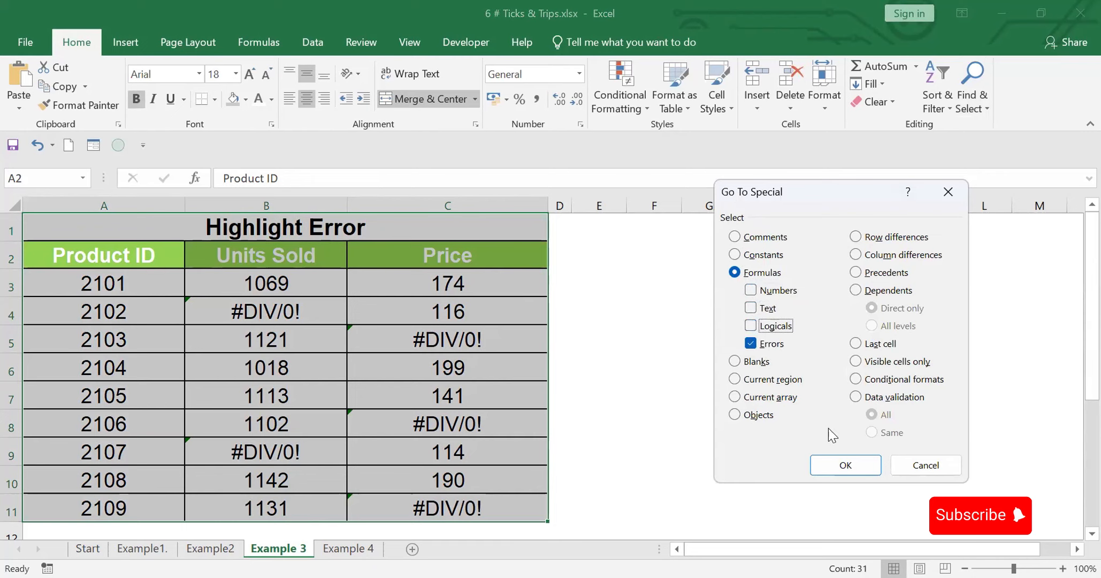
left_click(847, 468)
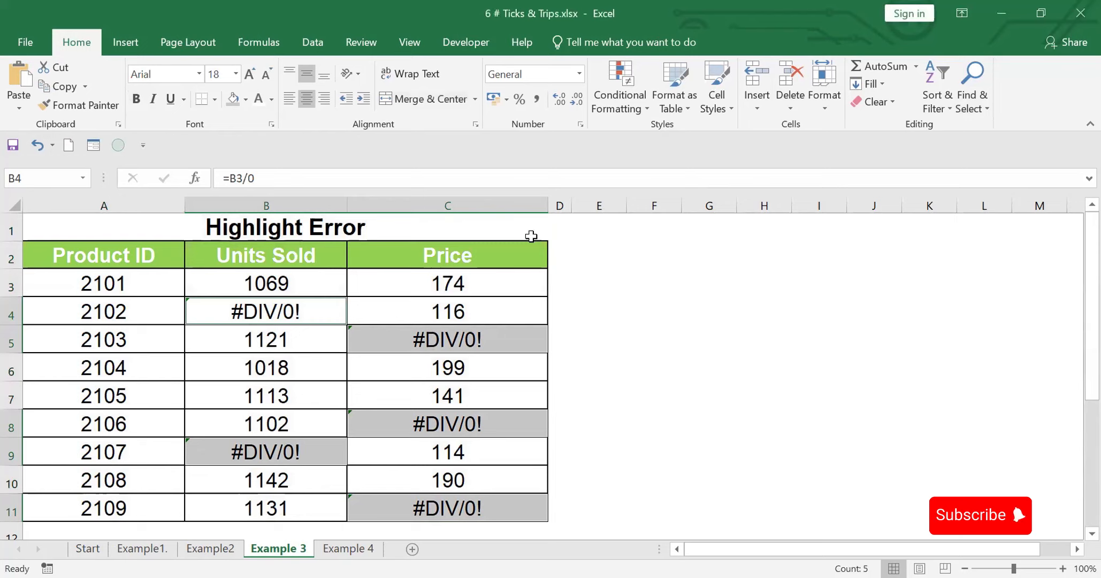
left_click(247, 97)
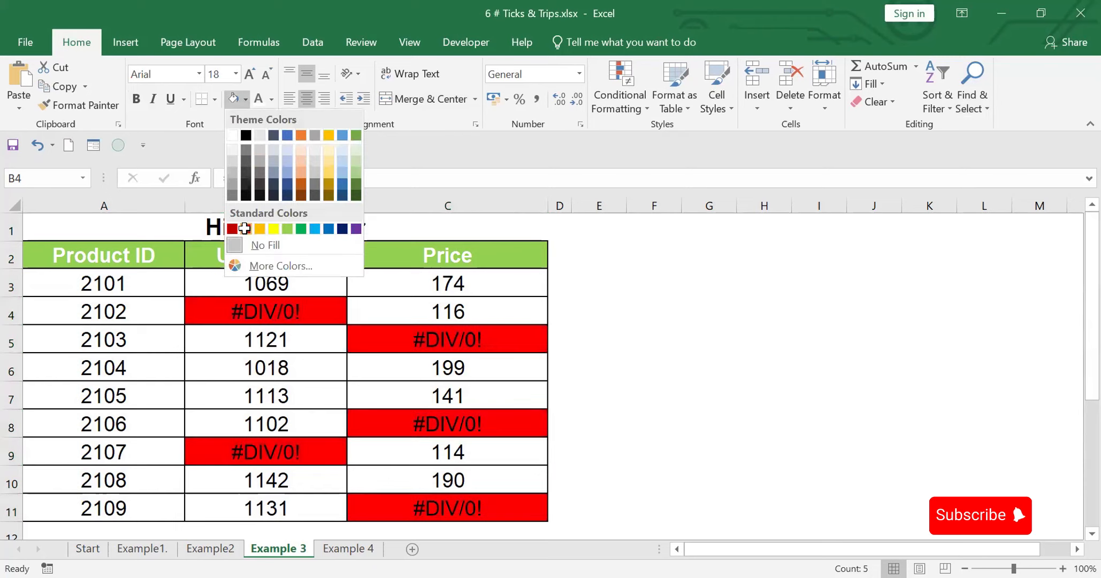
left_click(246, 229)
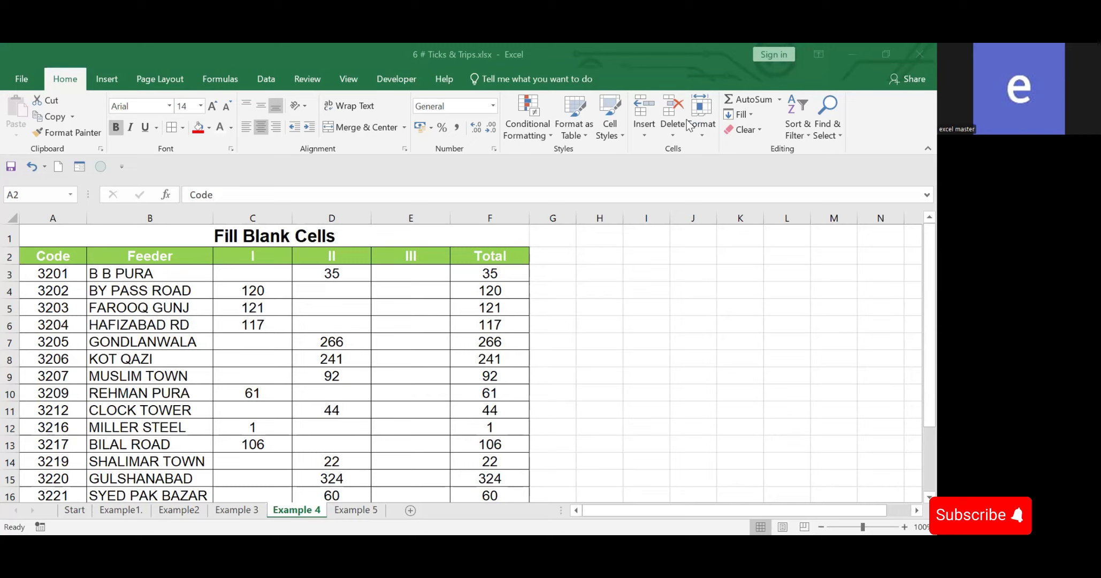
Select cell C3, the first cell of column I in the Fill Blank Cells table on Example 4
left_click(225, 273)
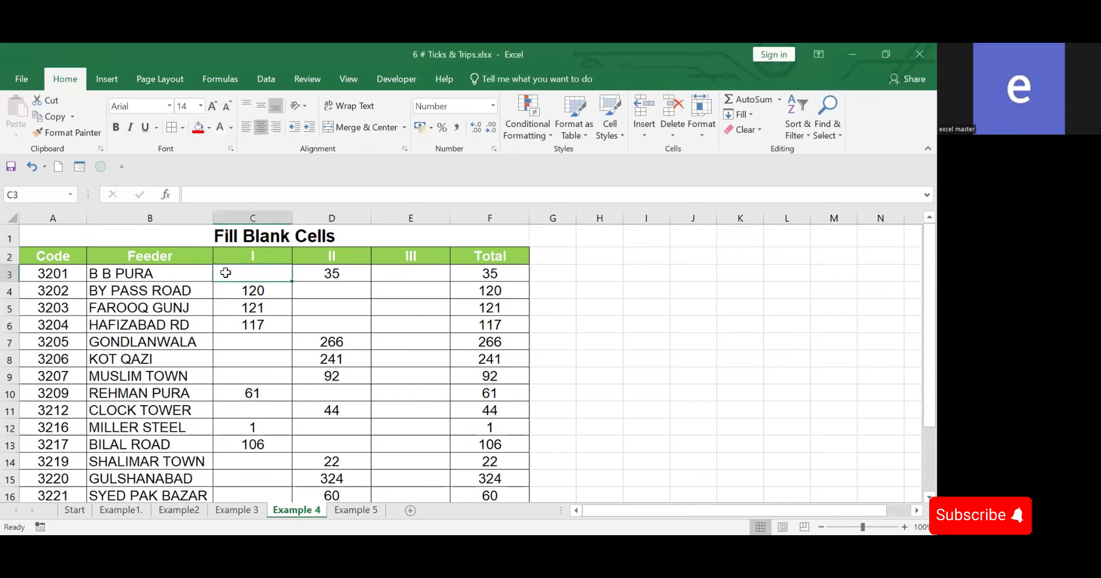